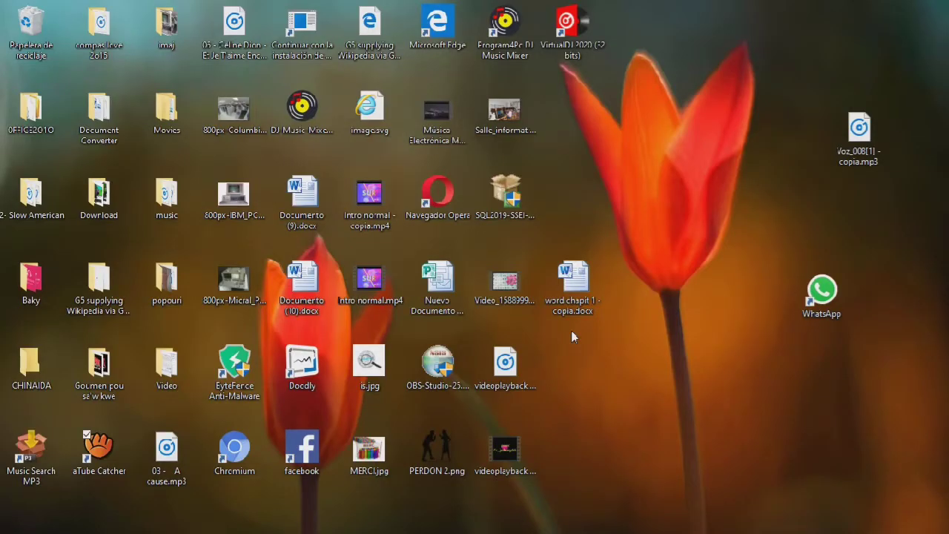
Step: Search Windows for "wo" and open WordPad
mouse_move(36, 527)
click(36, 525)
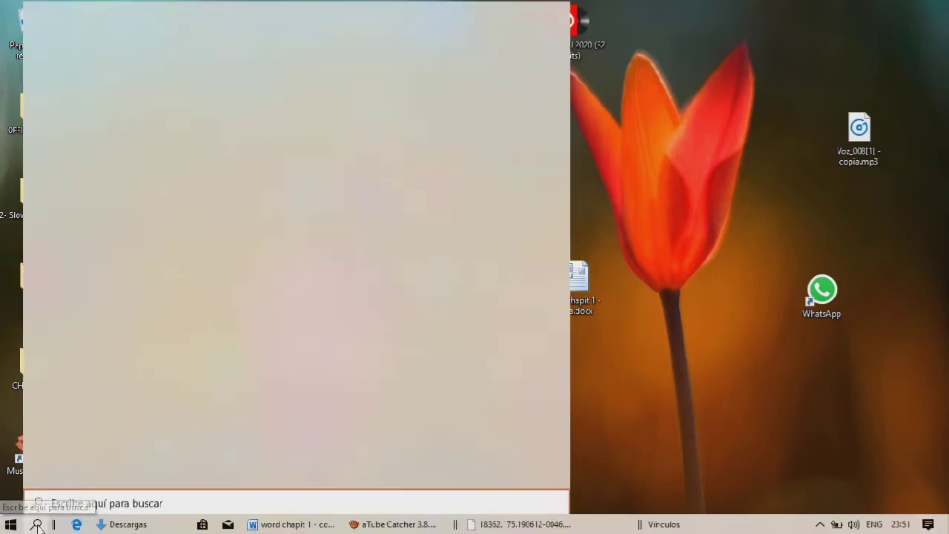
text(wo)
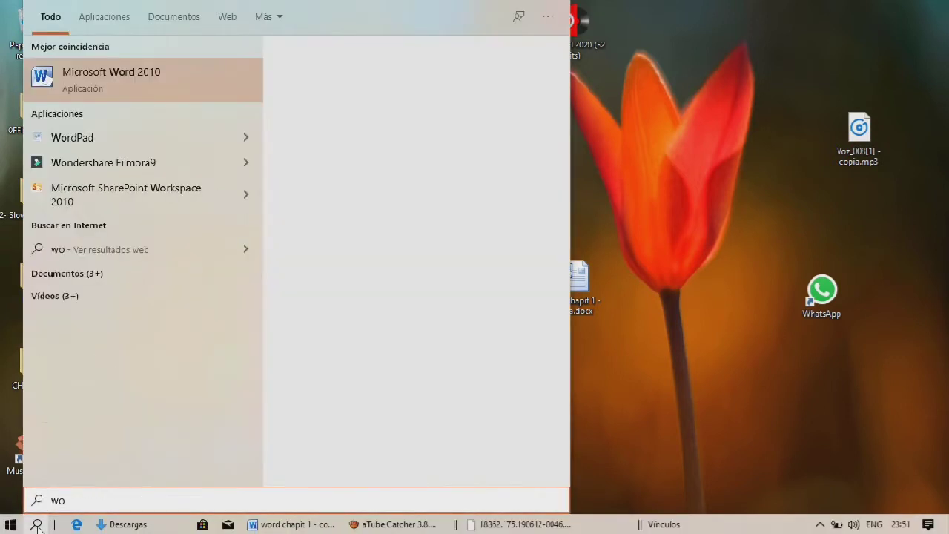
click(94, 138)
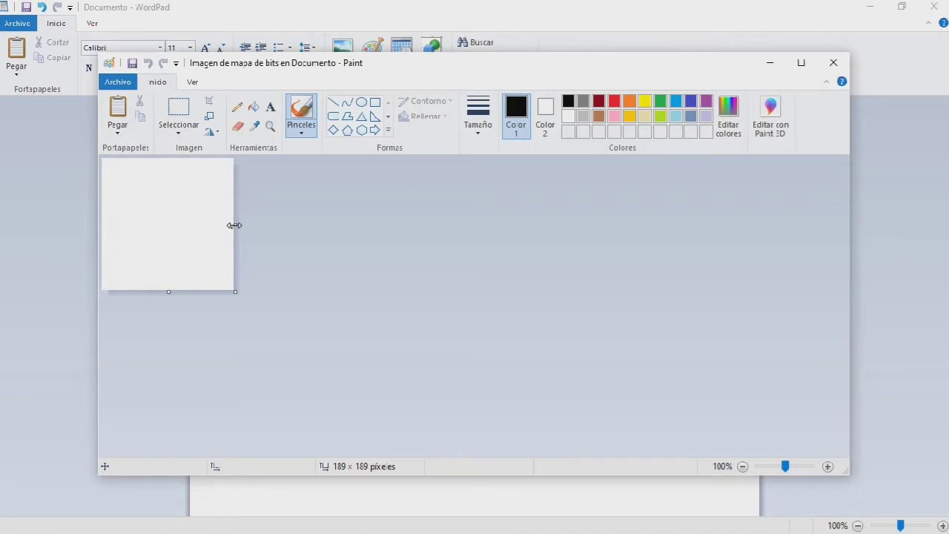
Step: Enlarge the blank Paint drawing's canvas to 407 × 249 pixels
drag(234, 225, 354, 235)
drag(228, 292, 229, 333)
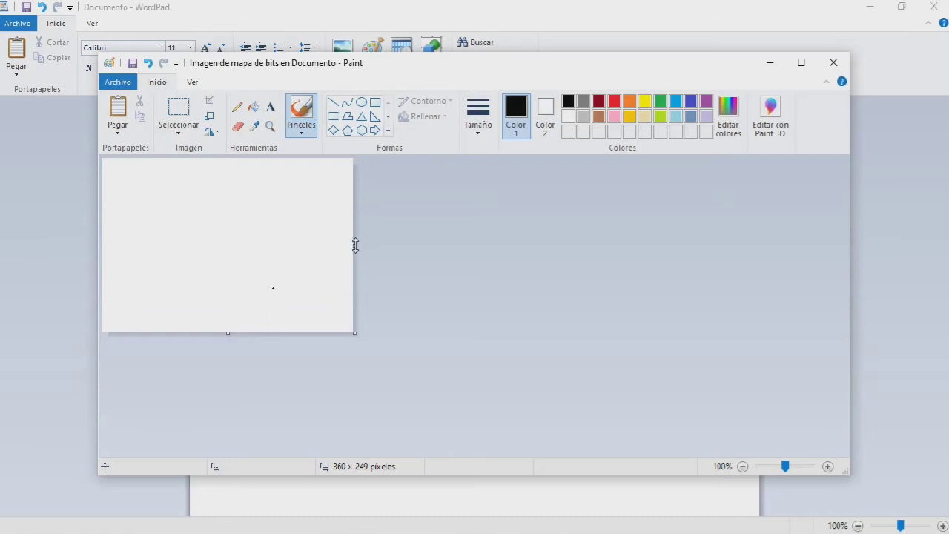
drag(353, 244, 387, 247)
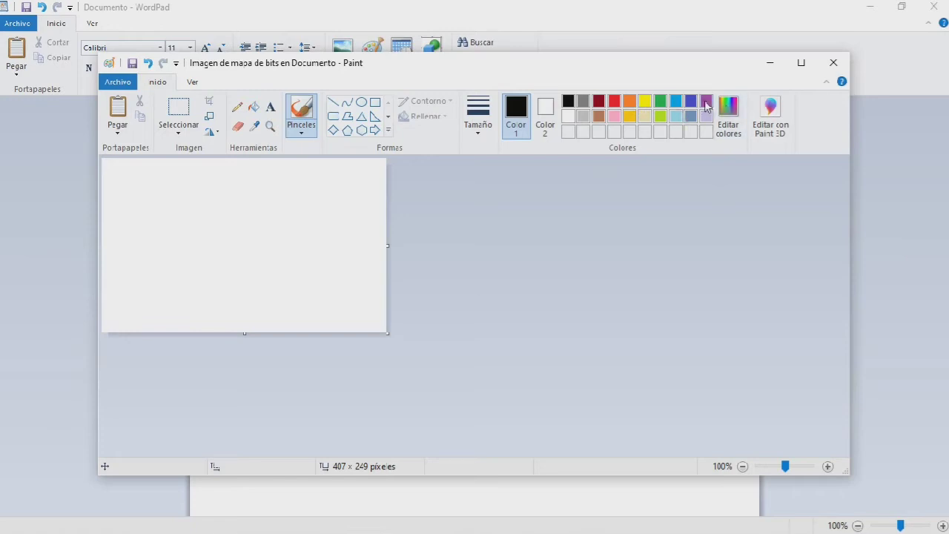
Step: Look at the custom colour editor, set Color 1 to blue-gray, and undo the stray brush mark on the canvas
click(729, 113)
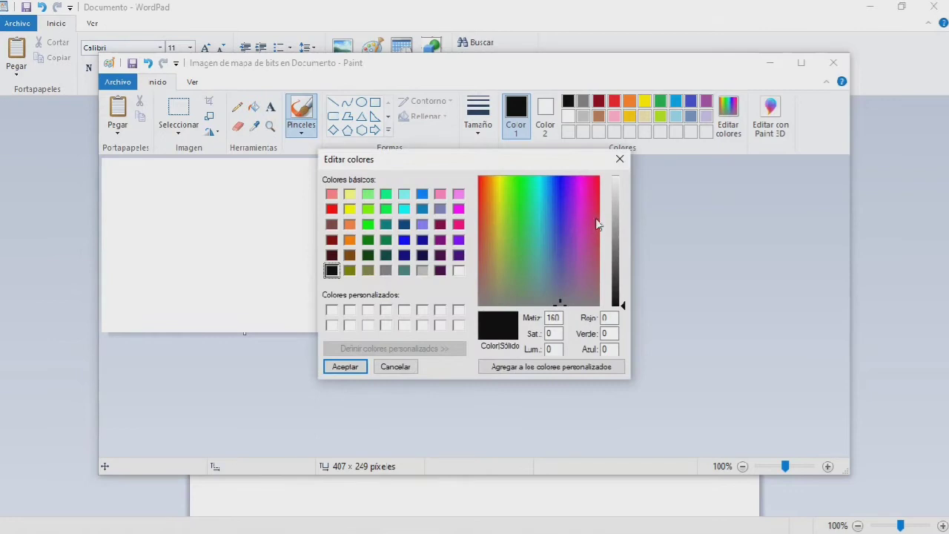
click(620, 159)
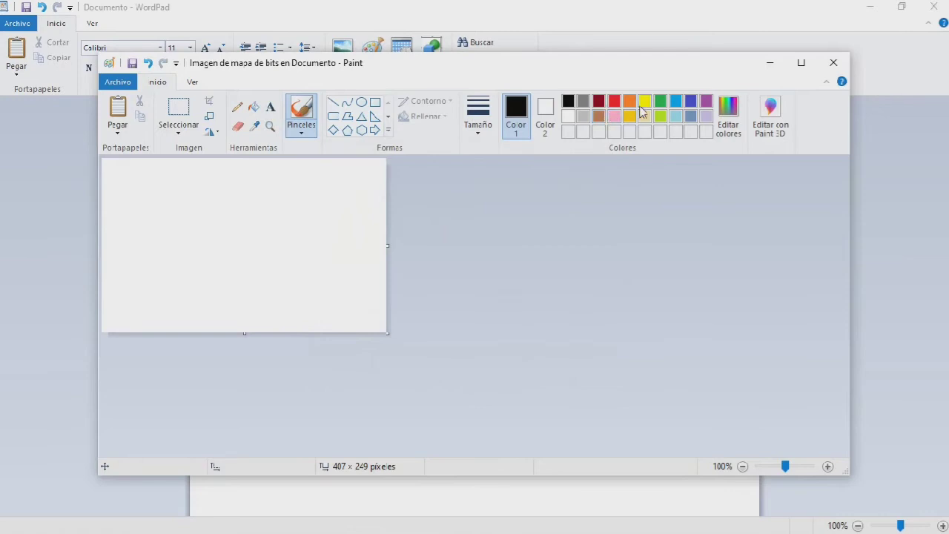
click(691, 121)
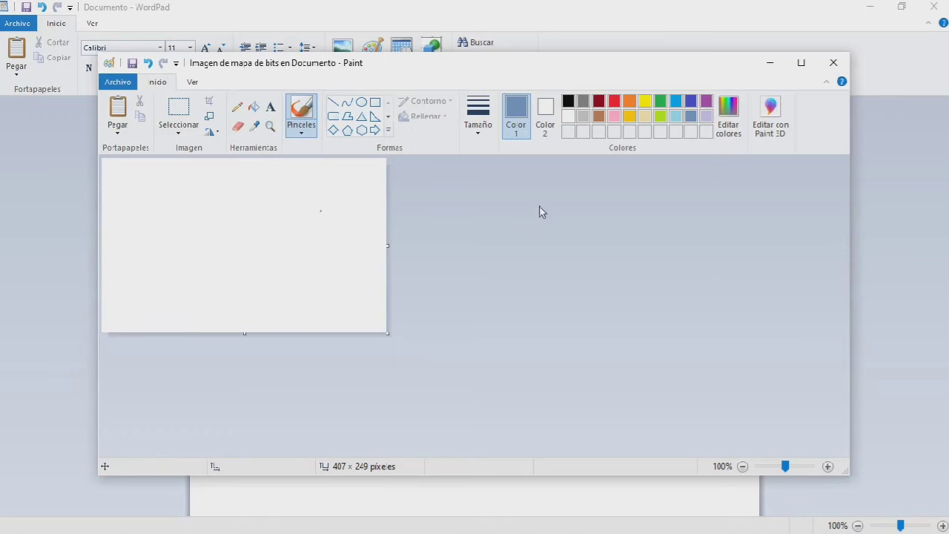
key(ctrl+z)
Step: Handwrite a signature with the Pencil tool near the centre of the canvas
click(237, 106)
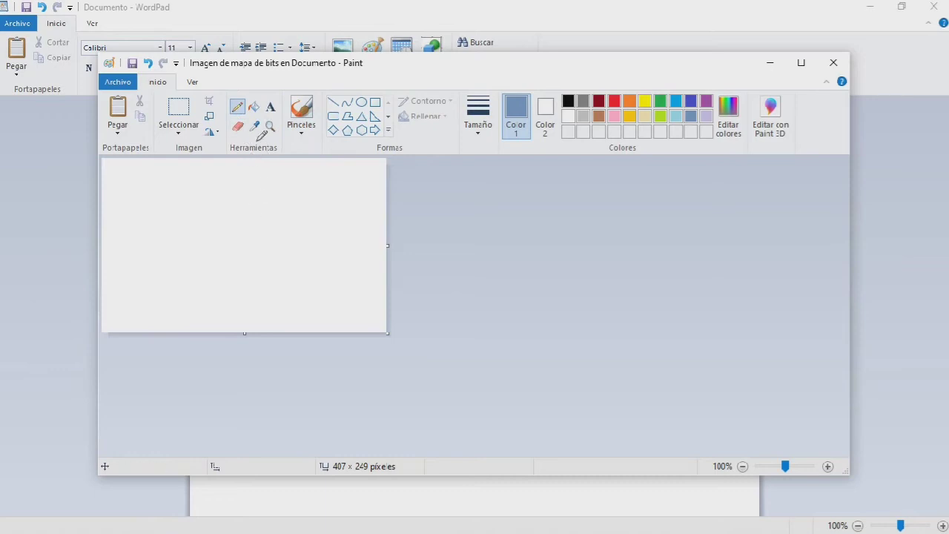
click(255, 126)
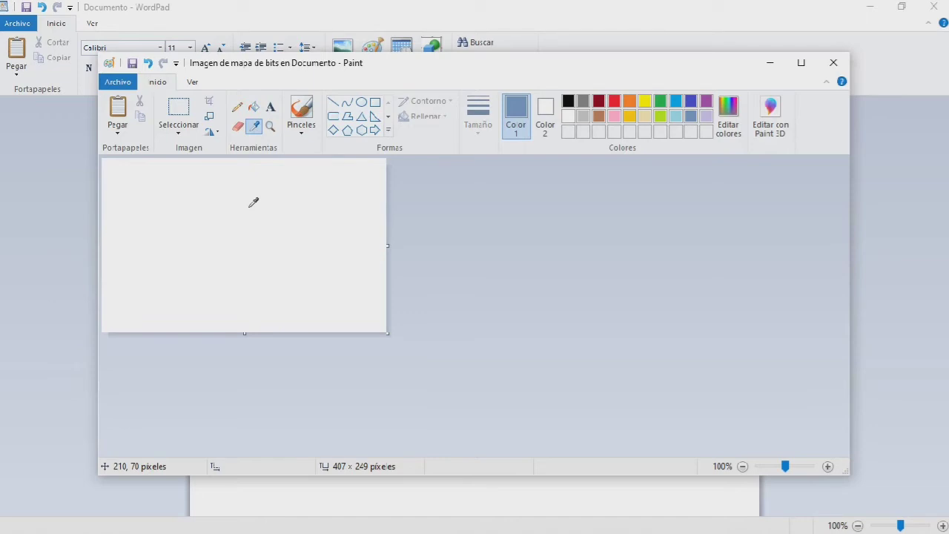
click(238, 126)
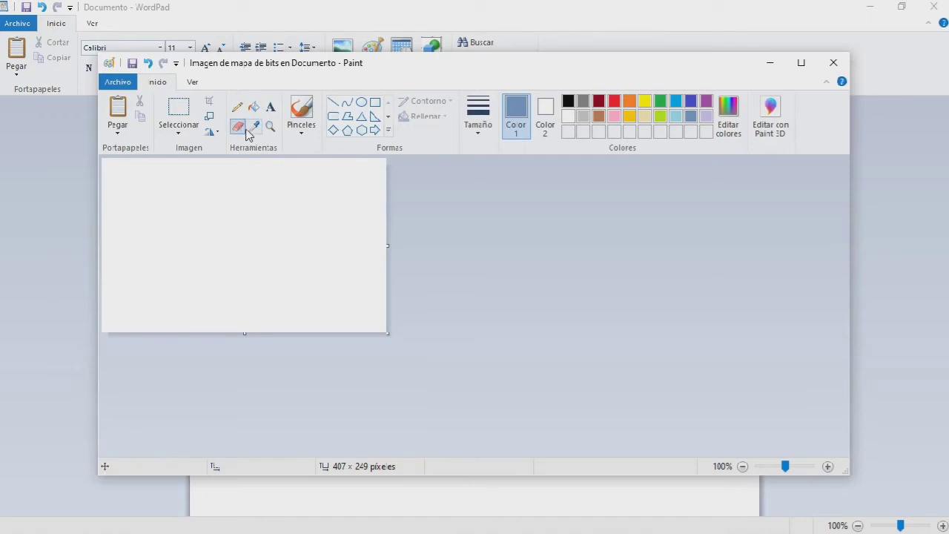
click(237, 106)
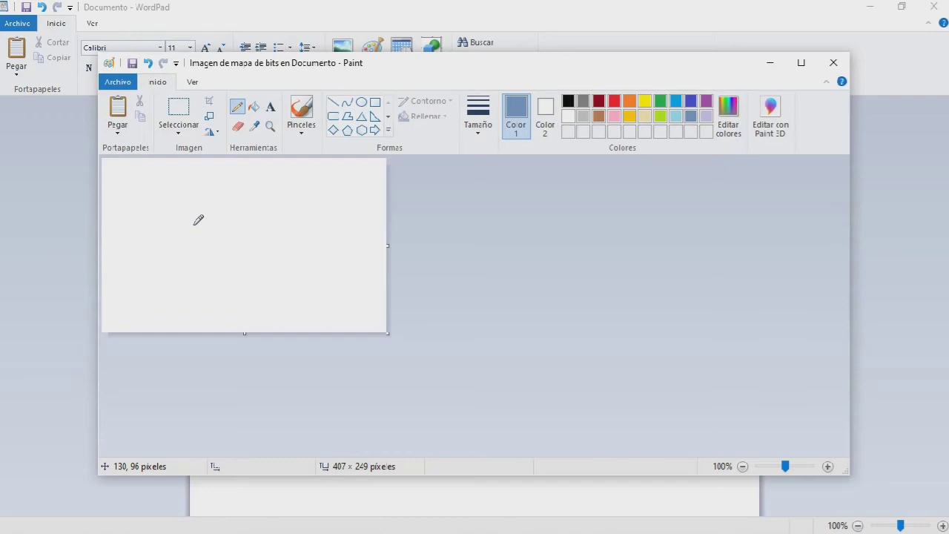
drag(195, 224, 200, 208)
mouse_move(202, 242)
mouse_down()
mouse_move(204, 230)
mouse_move(208, 243)
mouse_up()
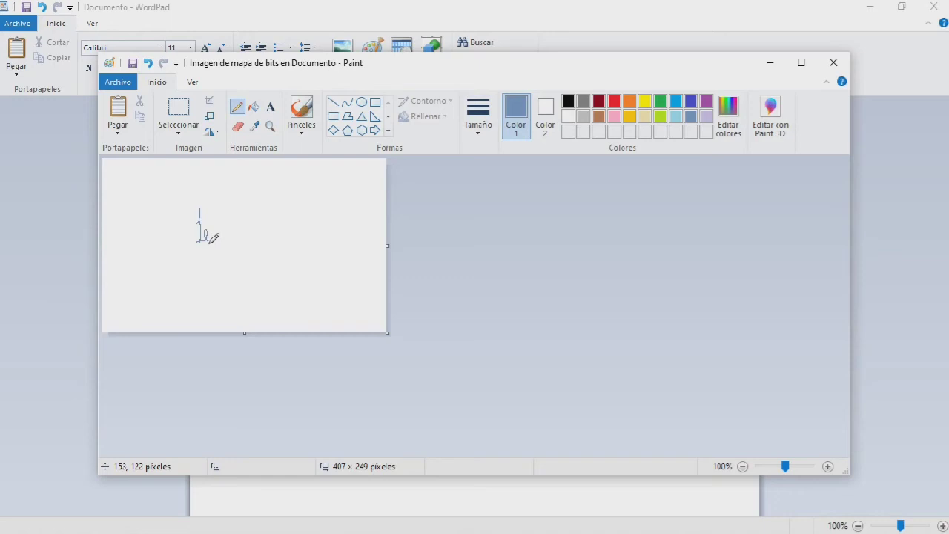
drag(207, 243, 209, 240)
drag(210, 229, 213, 242)
mouse_move(229, 233)
mouse_down()
mouse_move(241, 228)
mouse_move(241, 209)
mouse_move(242, 252)
mouse_up()
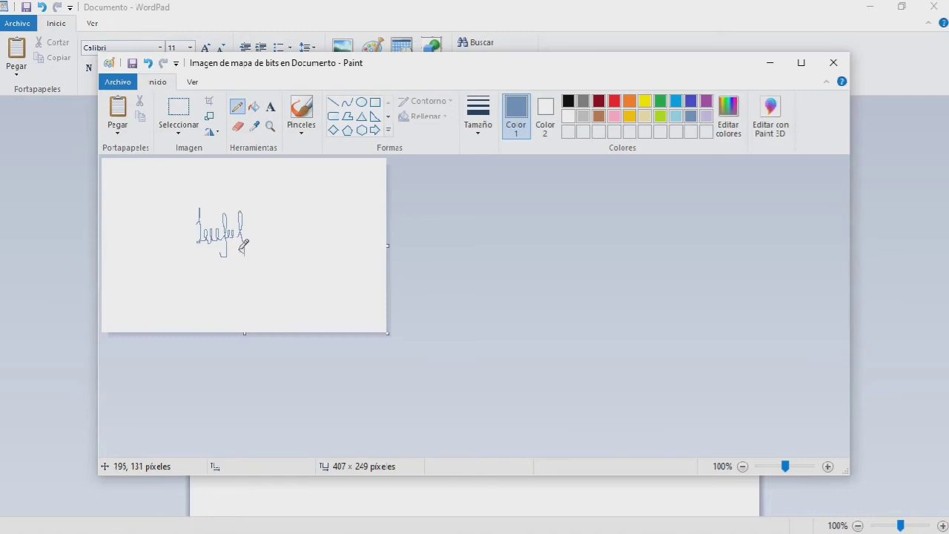
Step: Finish the signature with looping strokes across its letters, undoing unwanted ones, and close Paint to return to the WordPad document
drag(239, 250, 232, 235)
key(ctrl+z)
mouse_move(194, 232)
mouse_down()
mouse_move(247, 226)
mouse_move(252, 237)
mouse_up()
key(ctrl+z)
mouse_move(210, 230)
mouse_down()
mouse_move(259, 227)
mouse_move(255, 240)
mouse_move(227, 244)
mouse_move(194, 235)
mouse_move(247, 235)
mouse_up()
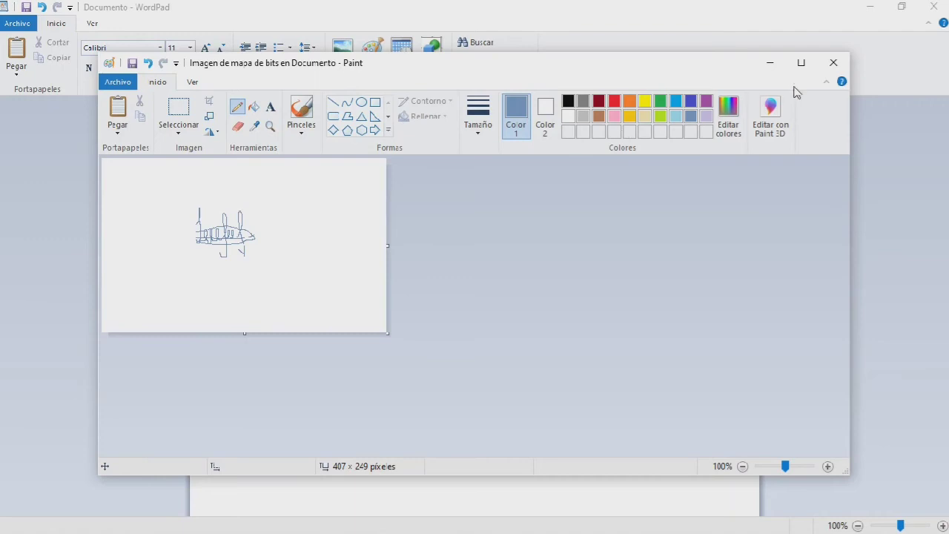
click(834, 64)
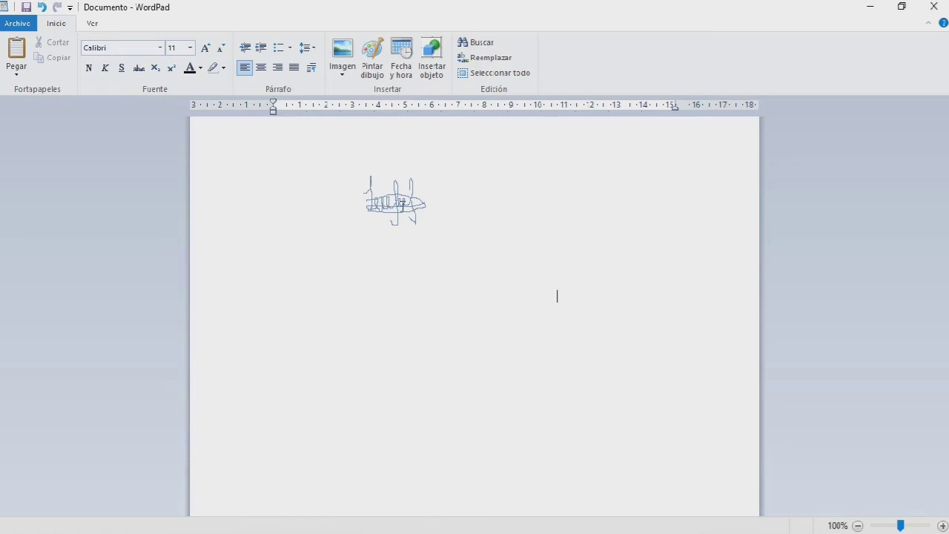
Step: Select the embedded signature drawing in the WordPad document and copy it
key(ctrl+a)
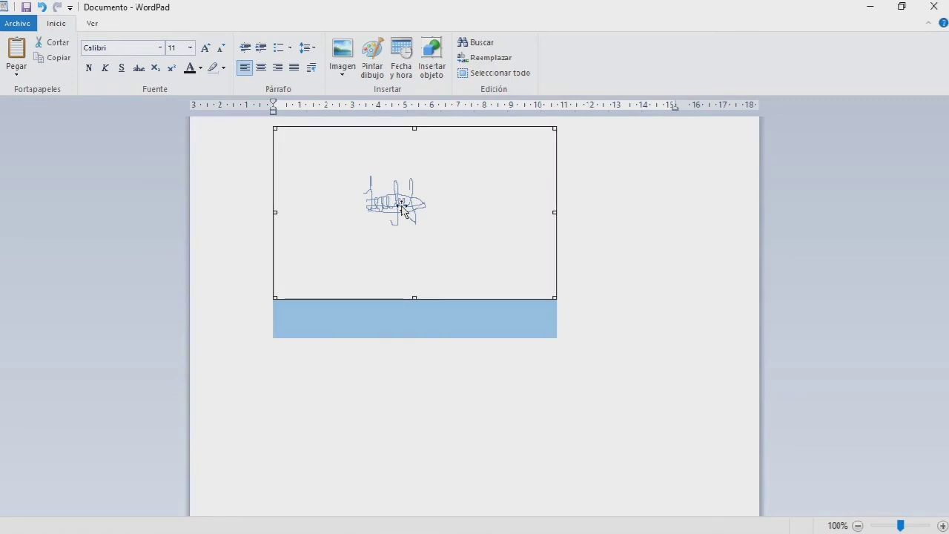
mouse_move(406, 201)
mouse_down()
mouse_move(405, 263)
mouse_move(408, 215)
mouse_up()
right_click(398, 205)
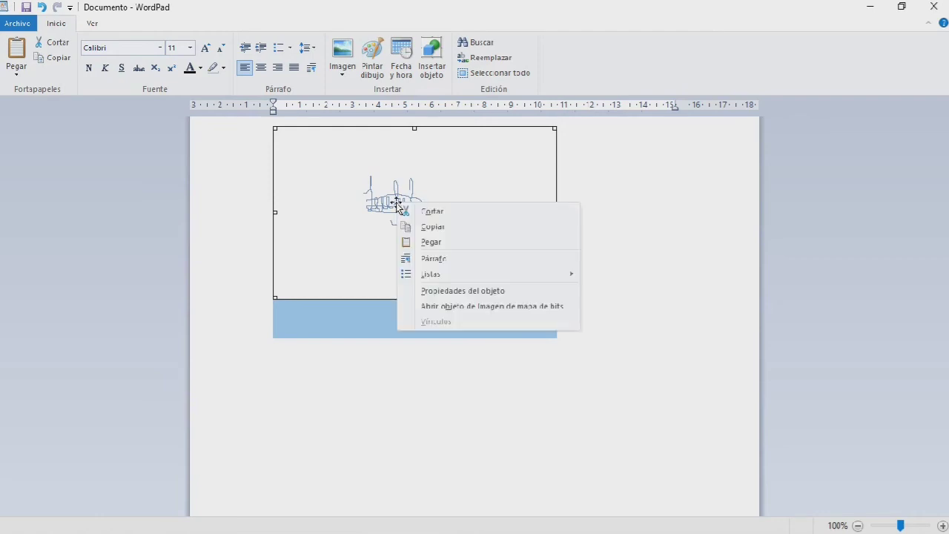
click(429, 230)
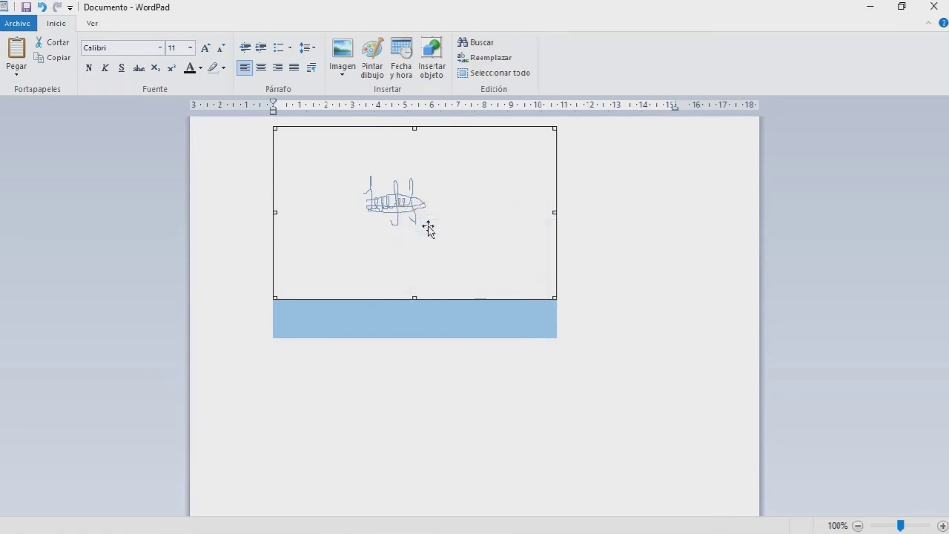
Step: Switch to word chapit 1 - copia.docx in Word, add blank lines after the last paragraph, and paste the signature drawing there
mouse_move(231, 532)
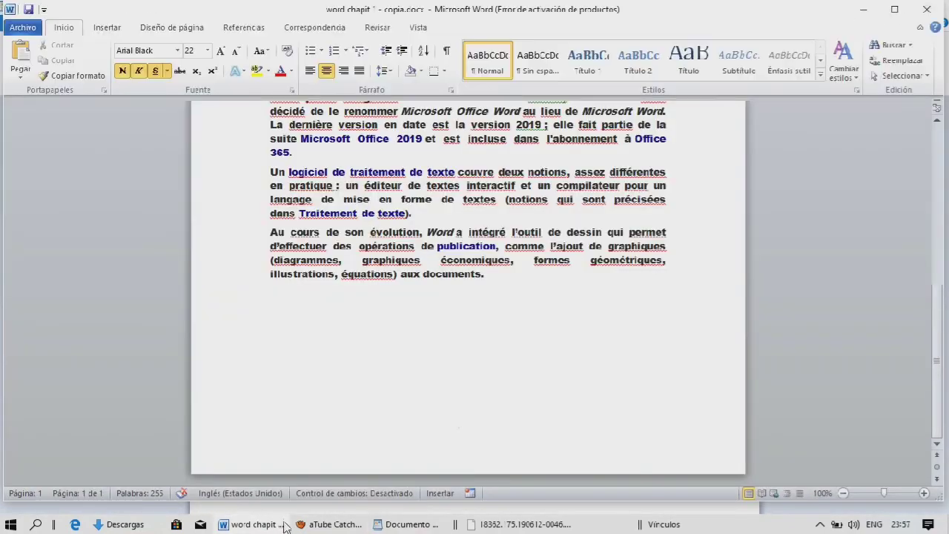
click(518, 284)
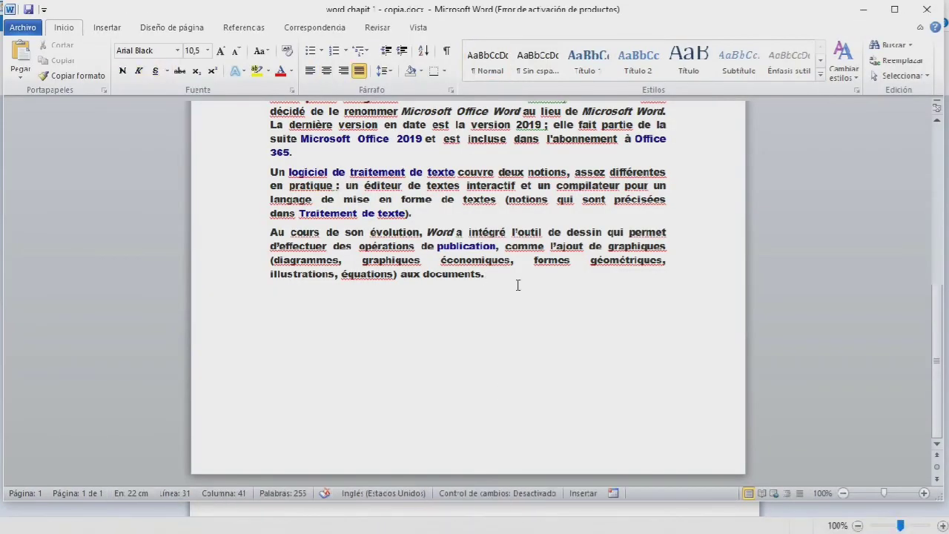
key(Return)
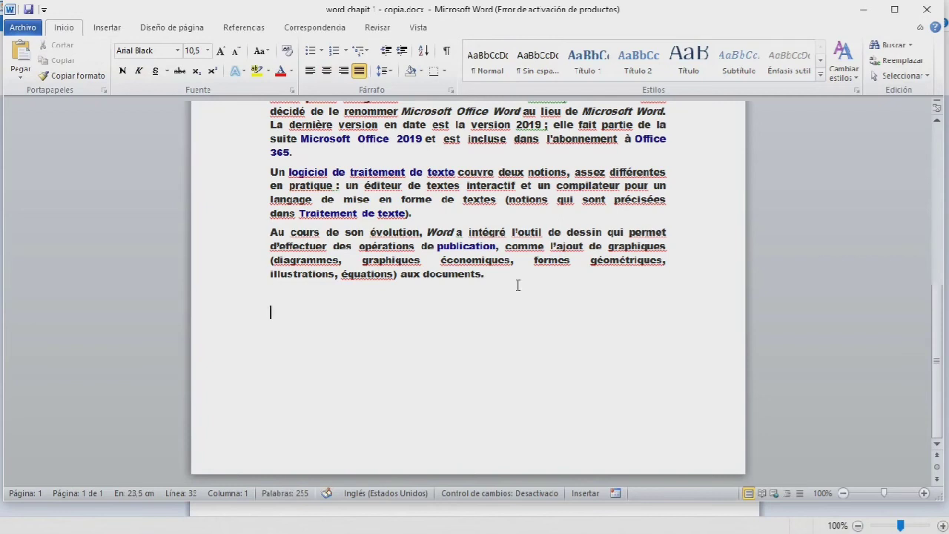
key(ctrl+v)
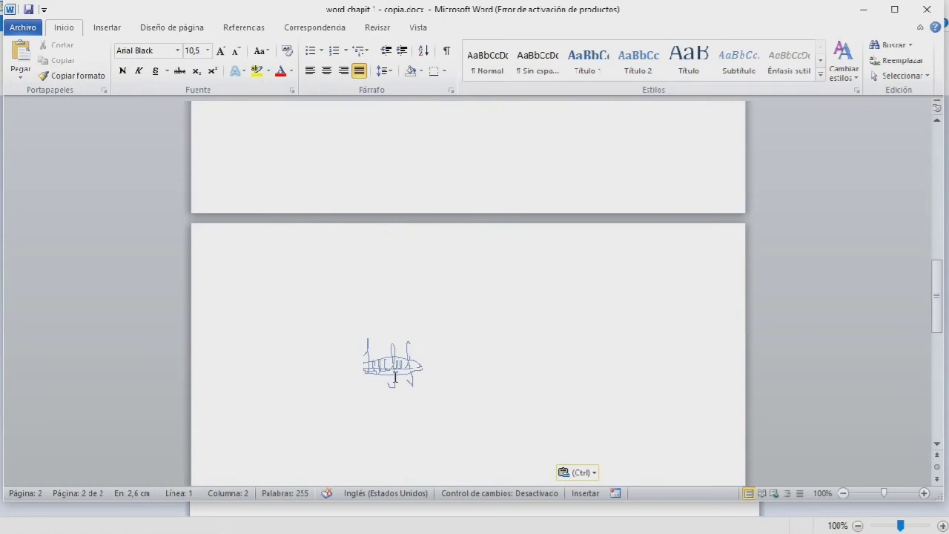
Step: Set the pasted signature picture's text wrapping to Detrás del texto (behind text)
click(397, 359)
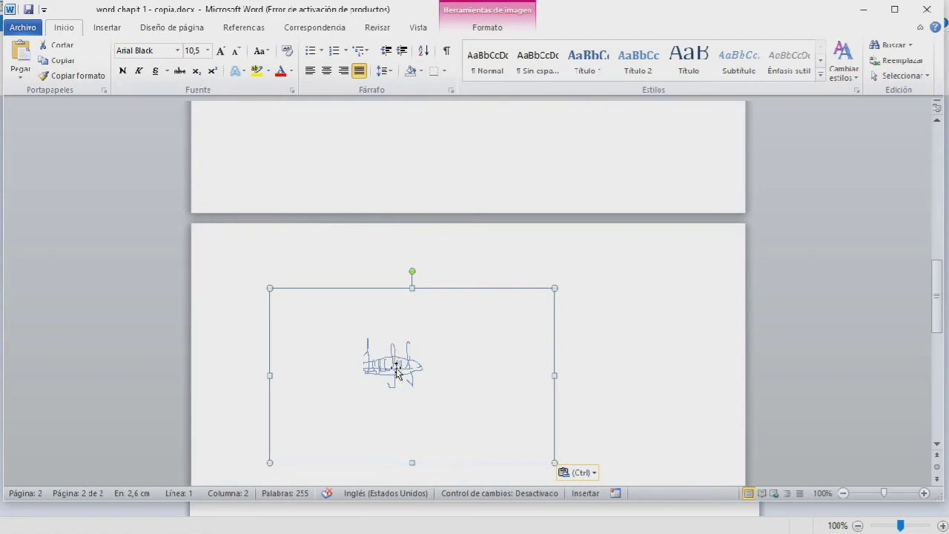
right_click(397, 373)
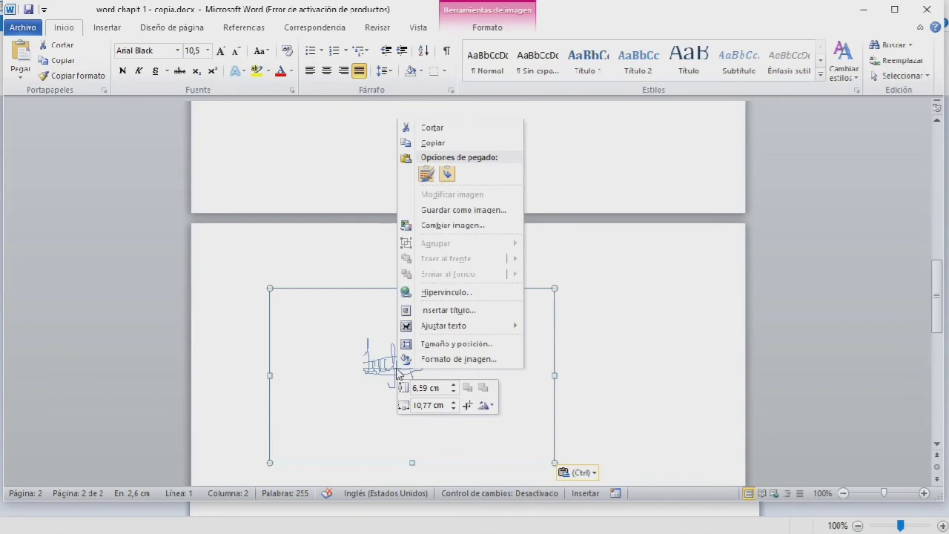
mouse_move(436, 331)
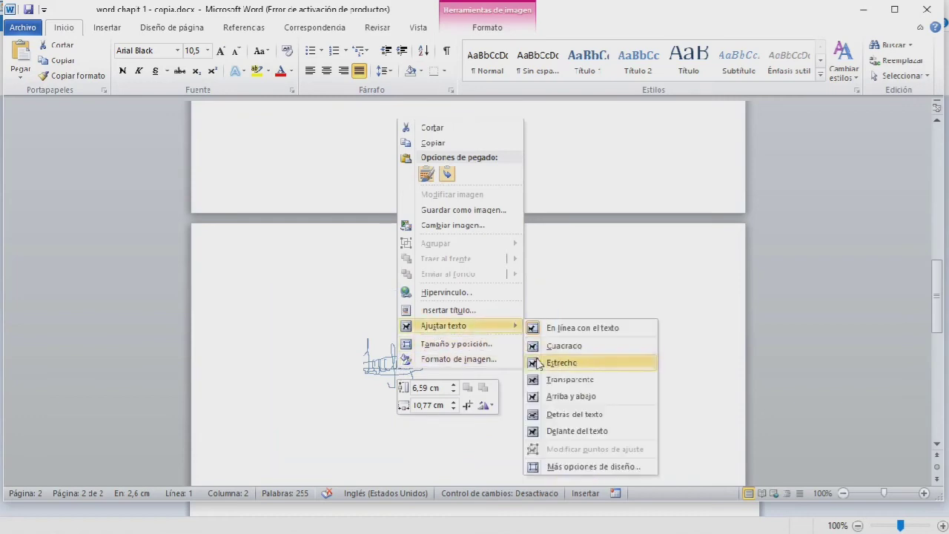
click(559, 417)
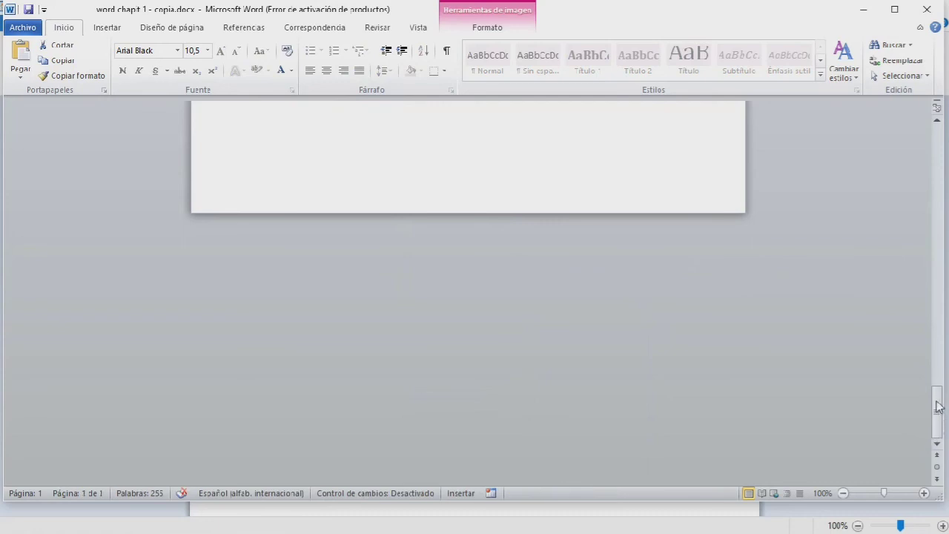
Step: Find the signature picture over the first paragraphs and move it down to the last paragraphs of the page
drag(938, 387, 938, 374)
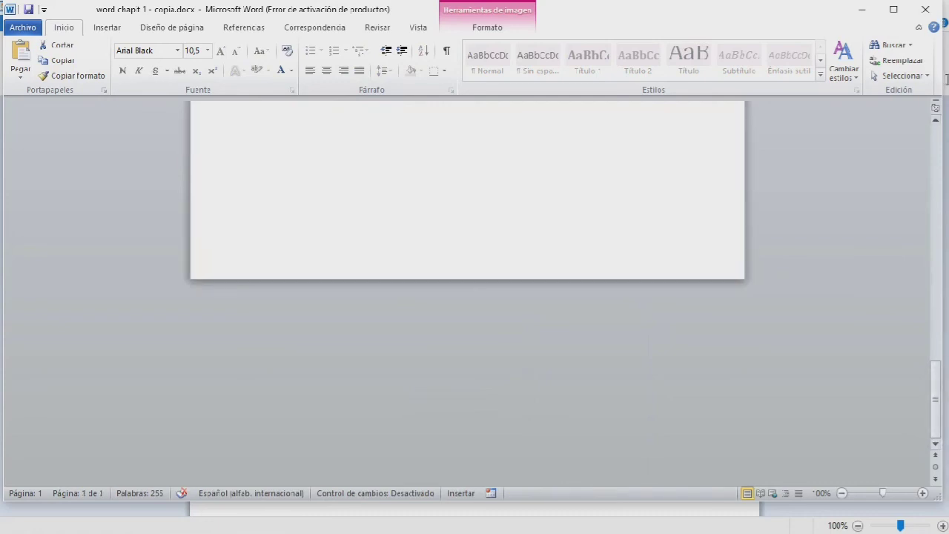
click(936, 122)
click(937, 122)
click(936, 121)
click(937, 122)
click(936, 122)
click(936, 121)
click(936, 122)
click(937, 122)
click(937, 121)
click(937, 122)
click(937, 122)
click(937, 122)
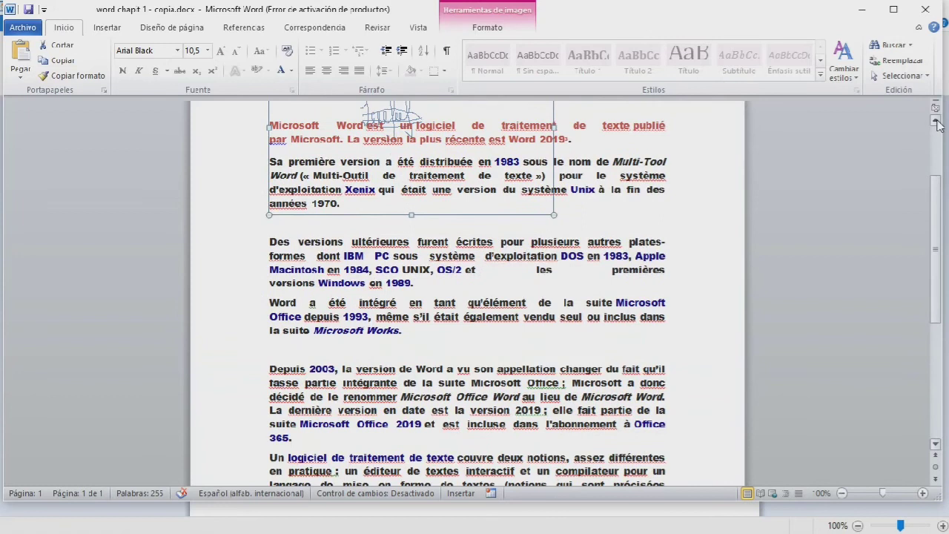
click(937, 122)
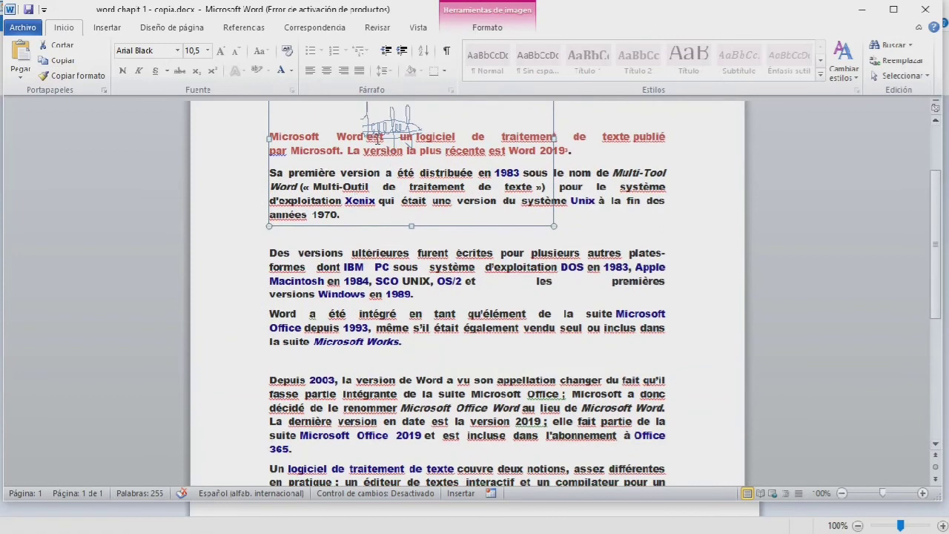
drag(390, 126, 485, 447)
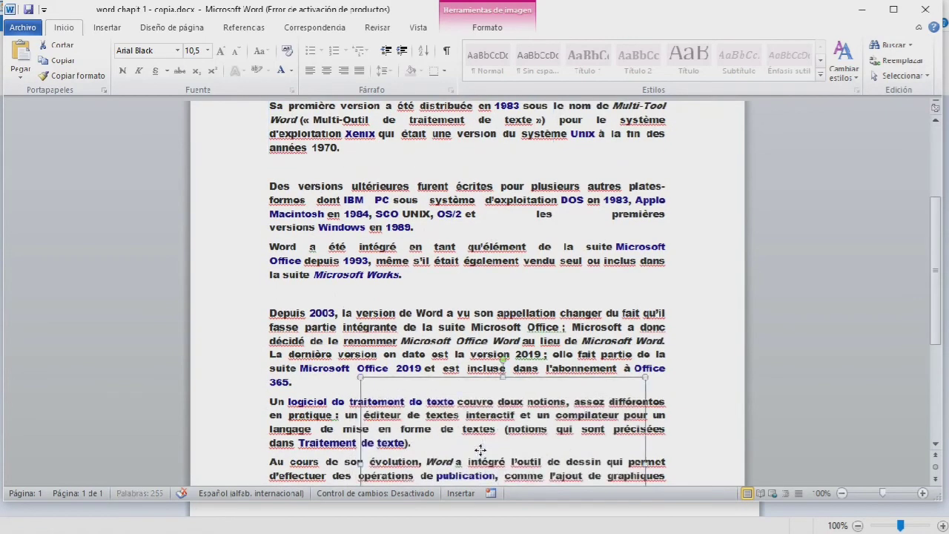
Step: Try to move the signature picture from the last paragraphs down to the blank area below them
drag(936, 311, 934, 357)
scroll(614, 280, down, 1)
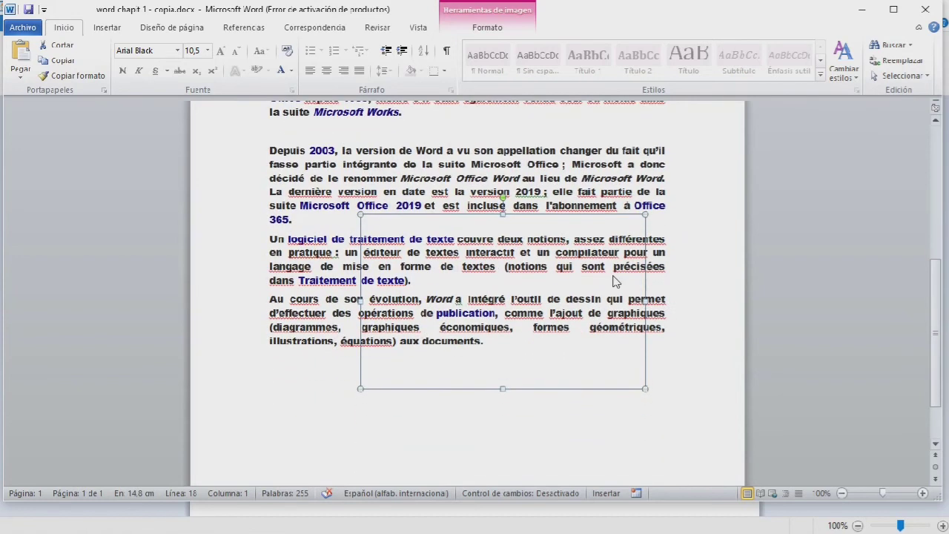
drag(558, 225, 549, 314)
click(566, 388)
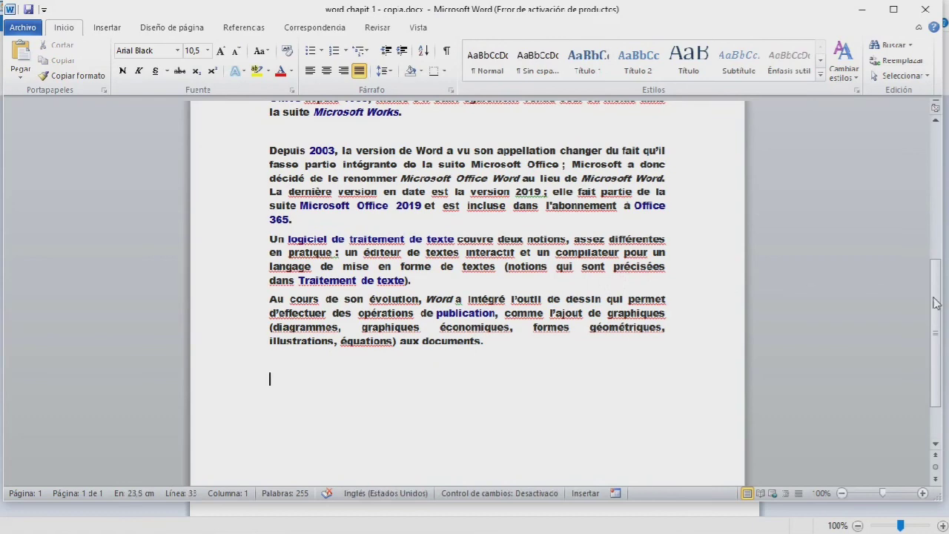
Step: Try to paste the signature drawing again on a blank line below the last paragraph
drag(936, 302, 918, 334)
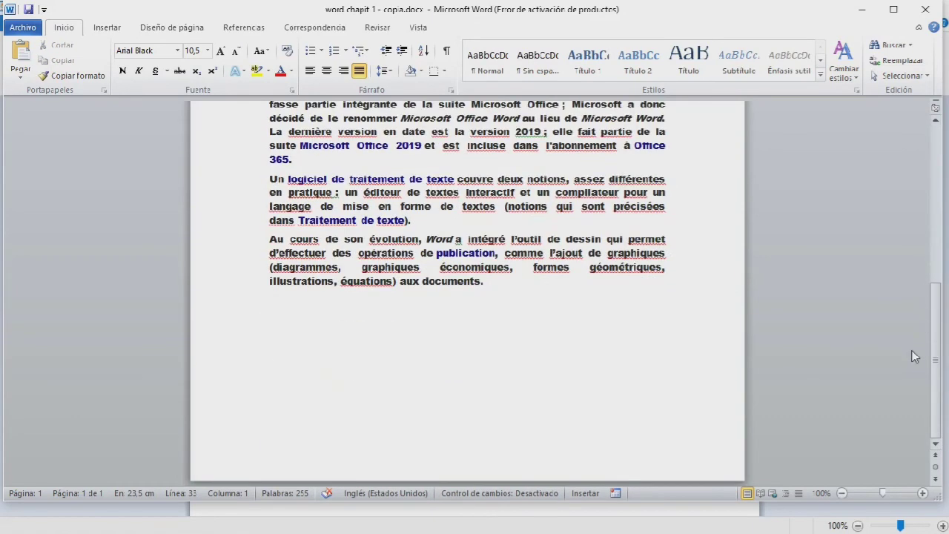
click(524, 302)
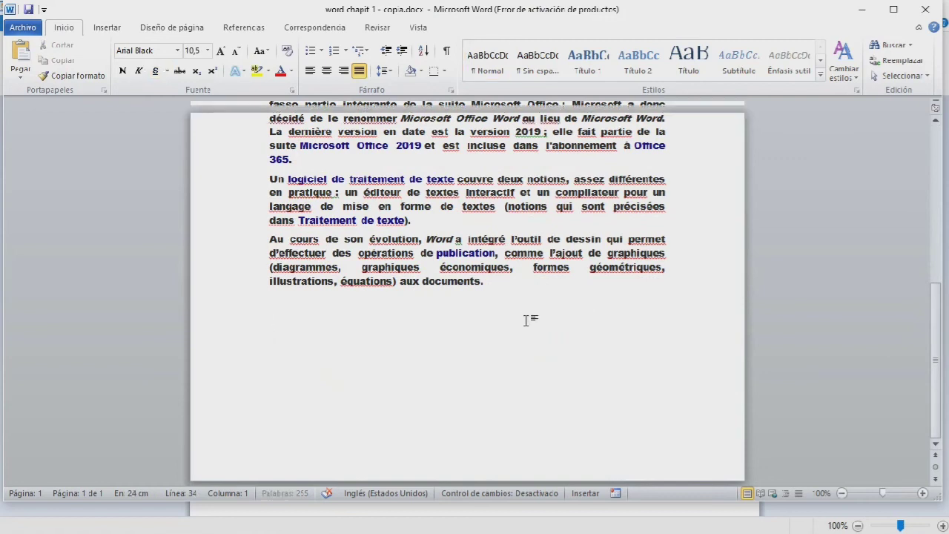
key(ctrl+v)
Step: Move the signature picture from the upper part of the page down over the middle paragraphs
mouse_move(453, 238)
mouse_down()
mouse_move(453, 298)
mouse_move(500, 418)
mouse_move(535, 469)
mouse_move(530, 495)
mouse_move(598, 418)
mouse_up()
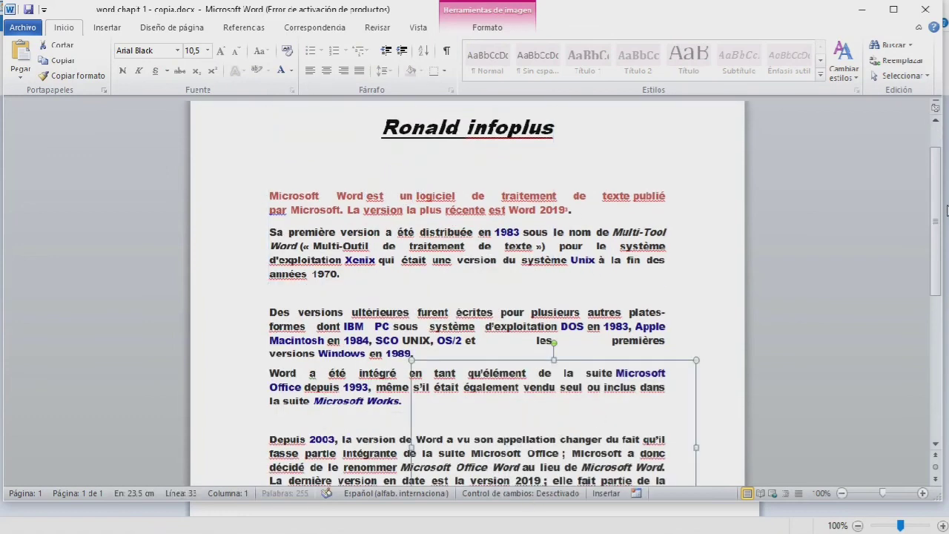
scroll(931, 284, down, 3)
scroll(931, 284, down, 3)
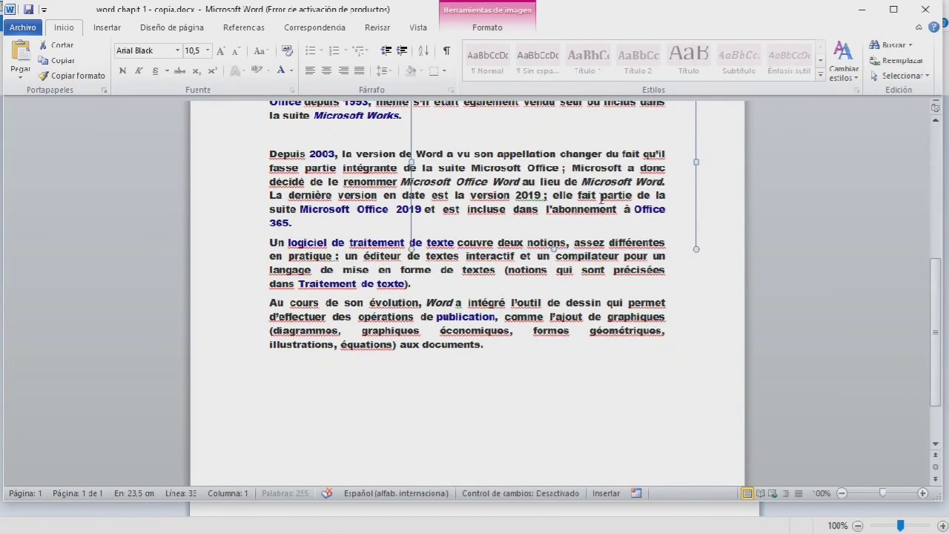
drag(657, 135, 658, 140)
Step: Shift the signature picture down in small increments, then place it in the blank area below the last paragraph
key(Down)
key(Down)
key(Down)
key(Down)
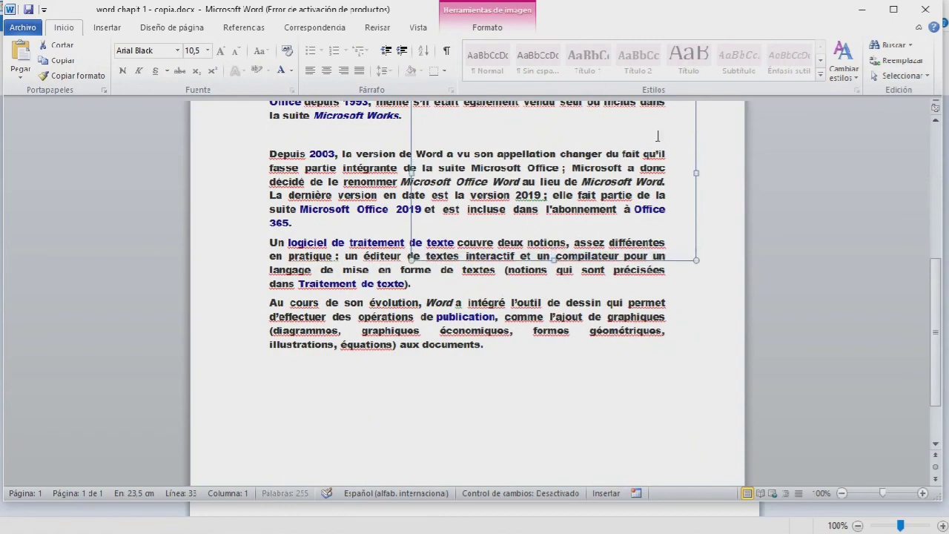
key(Down)
key(Down)
key(Down)
key(Down)
key(Down)
key(Down)
key(Down)
key(Down)
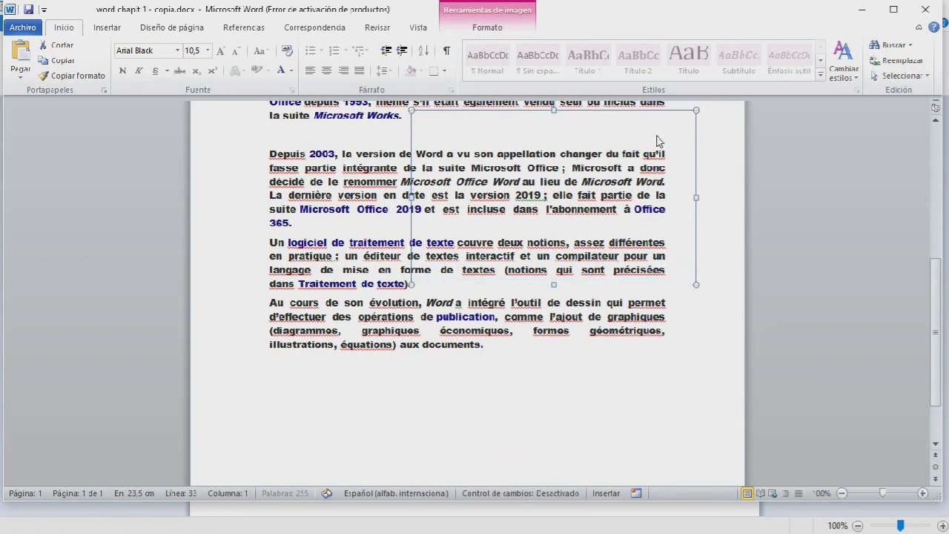
key(Down)
key(Down)
key(Down)
key(Down)
key(Down)
key(Down)
key(Down)
key(Down)
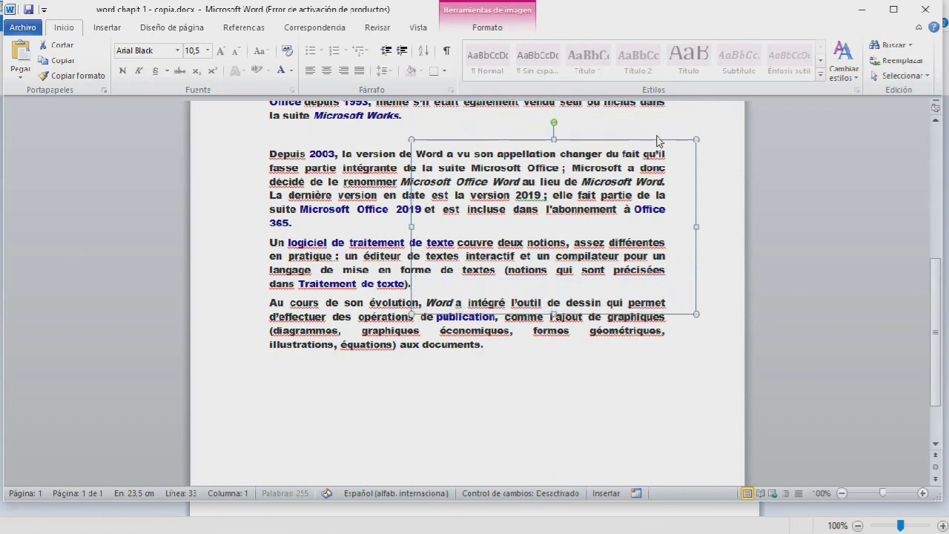
key(Down)
key(Down)
key(Down)
key(Down)
key(Down)
key(Down)
key(Down)
key(Down)
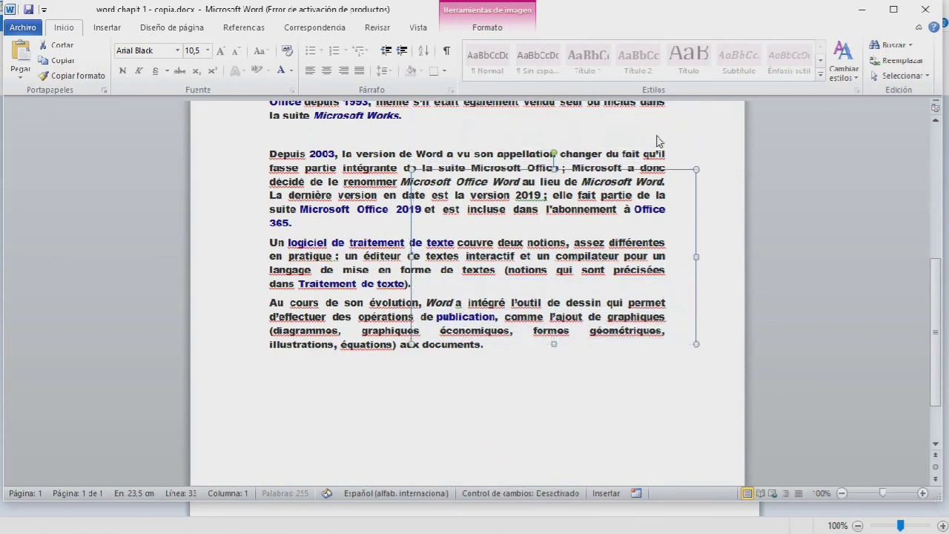
key(Down)
key(Down)
drag(656, 141, 619, 398)
click(684, 218)
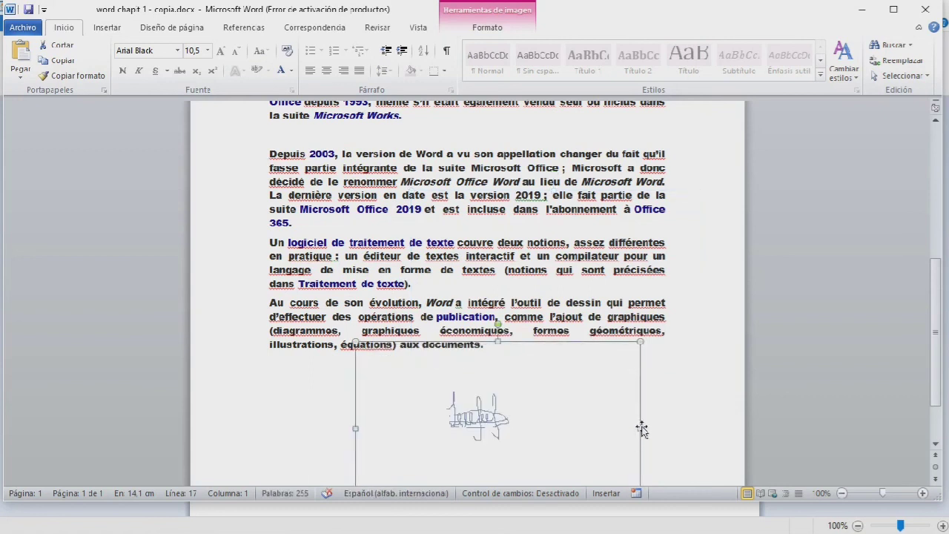
Step: Narrow the signature picture to about two thirds of its width and lower its upper edge clear of the last paragraph
drag(642, 429, 546, 414)
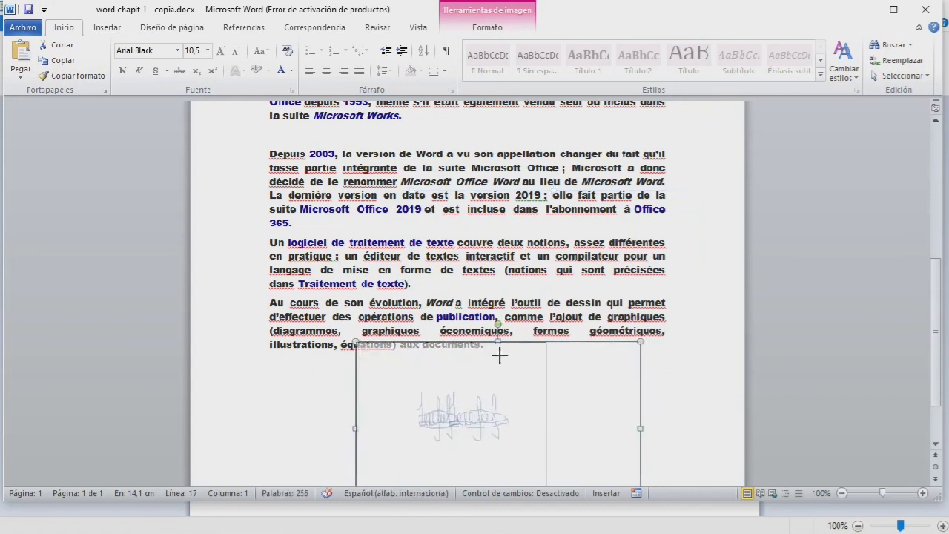
drag(499, 355, 498, 340)
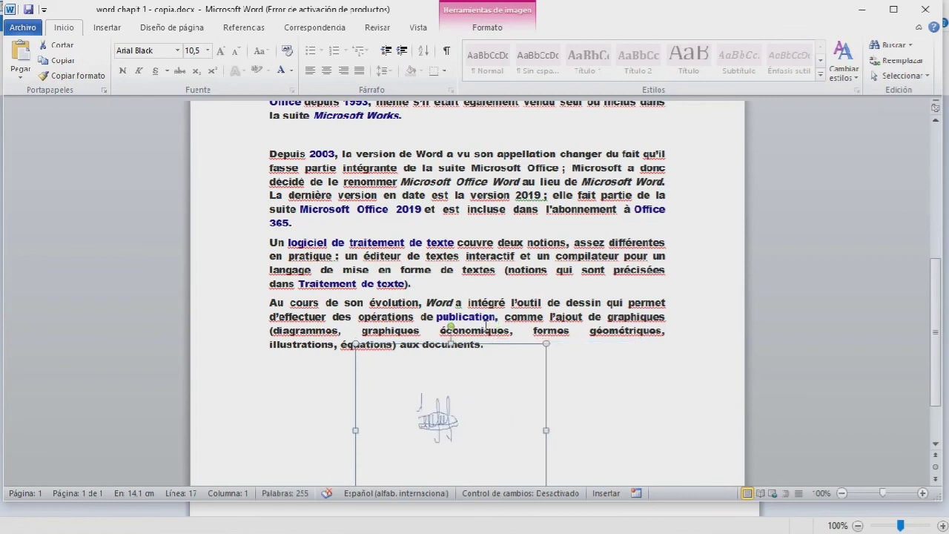
drag(450, 350, 450, 406)
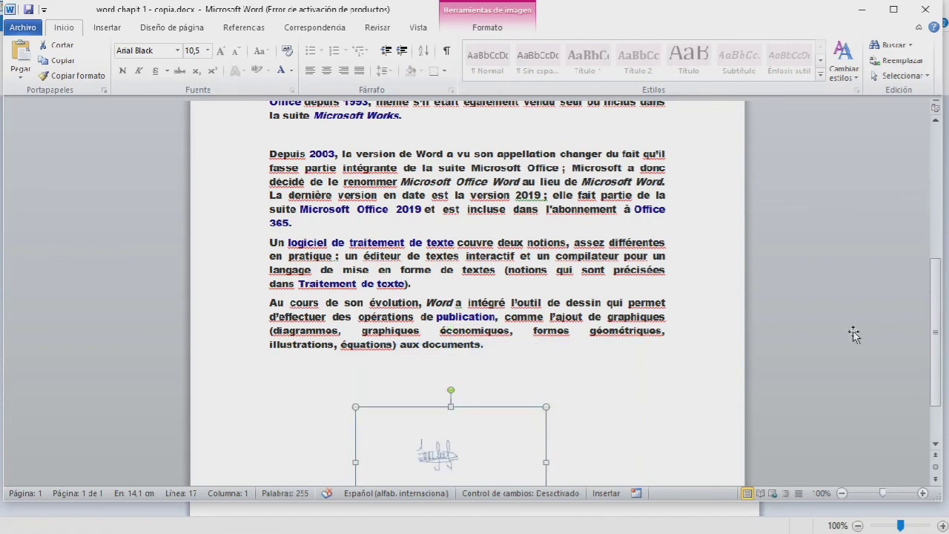
Step: Reduce the signature picture's height from its lower edge, widen it slightly, and deselect it
drag(937, 343, 939, 372)
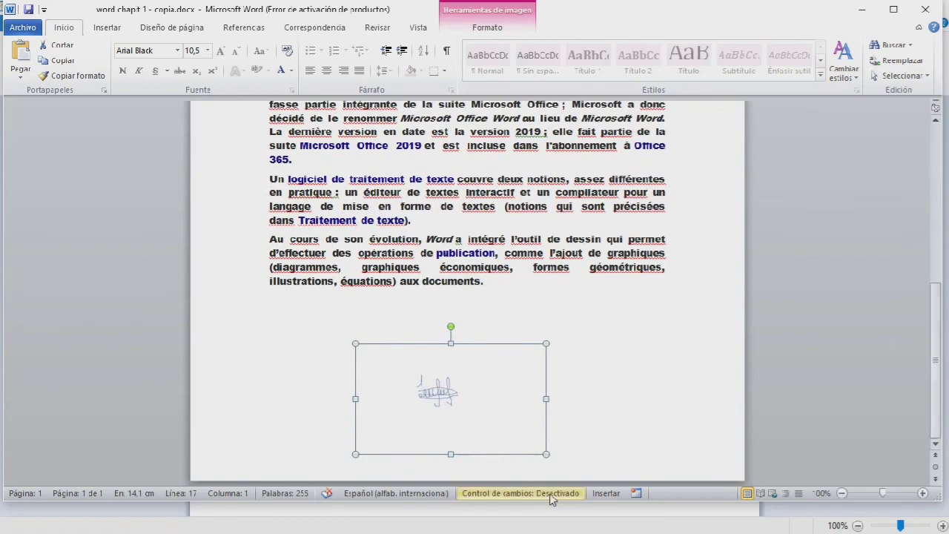
drag(452, 455, 437, 417)
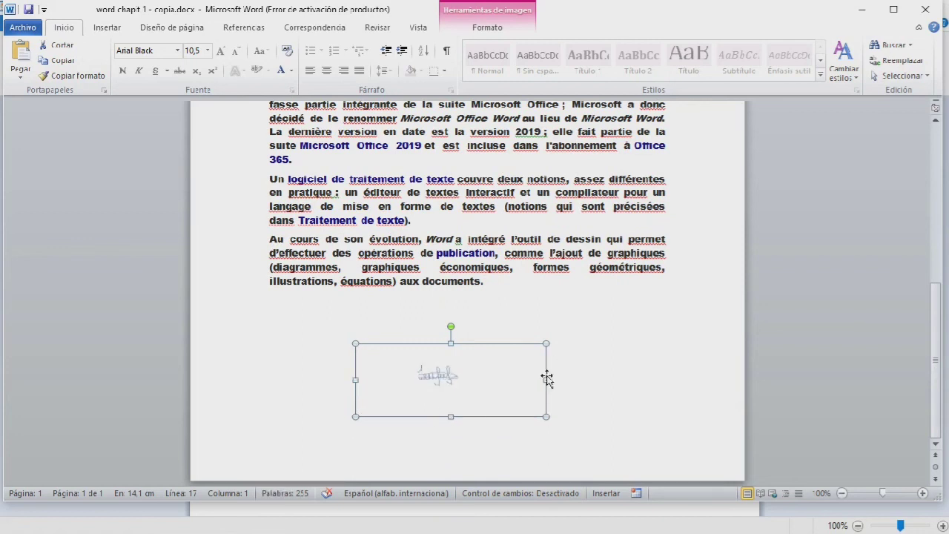
drag(548, 381, 564, 381)
click(623, 366)
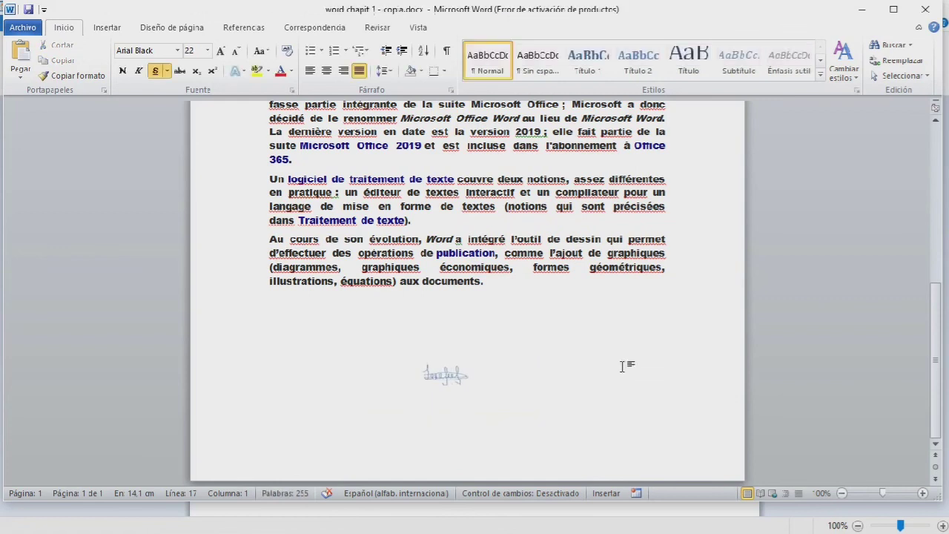
click(529, 377)
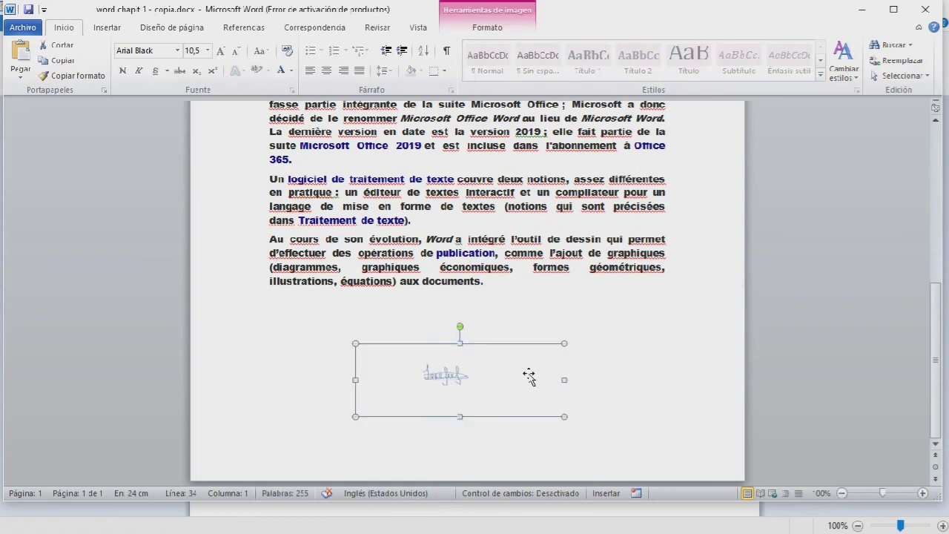
click(740, 365)
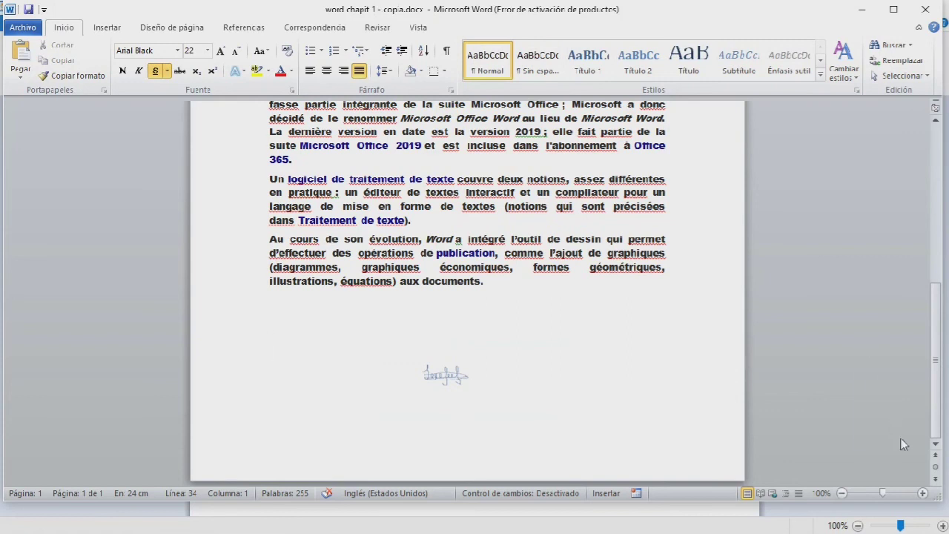
Step: Enlarge the document view to 150% and inspect the signature and its picture frame below the text
click(923, 493)
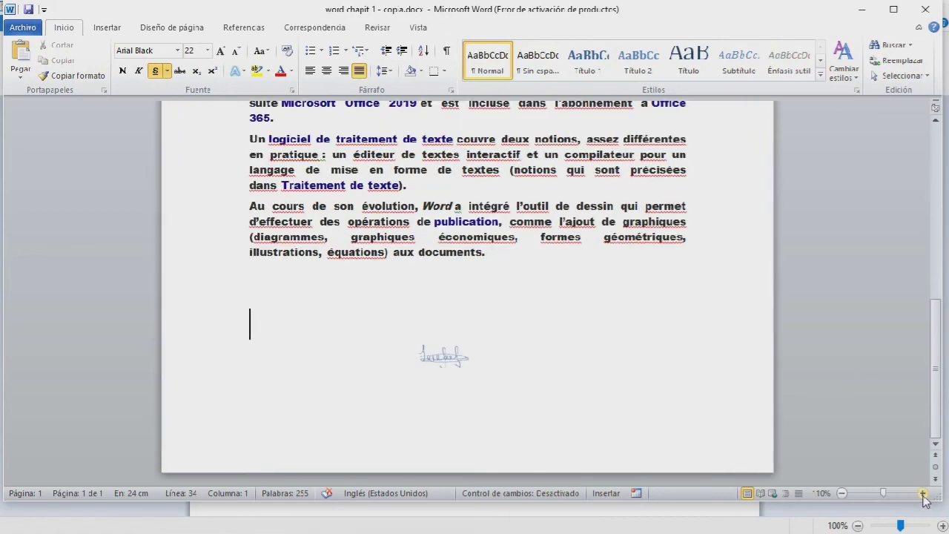
click(924, 493)
click(923, 493)
click(923, 493)
click(924, 493)
click(924, 493)
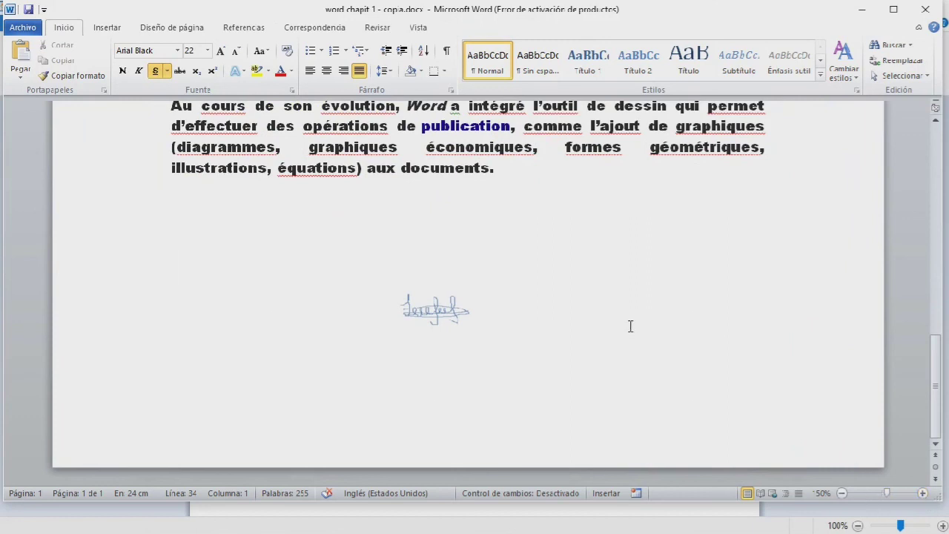
click(591, 332)
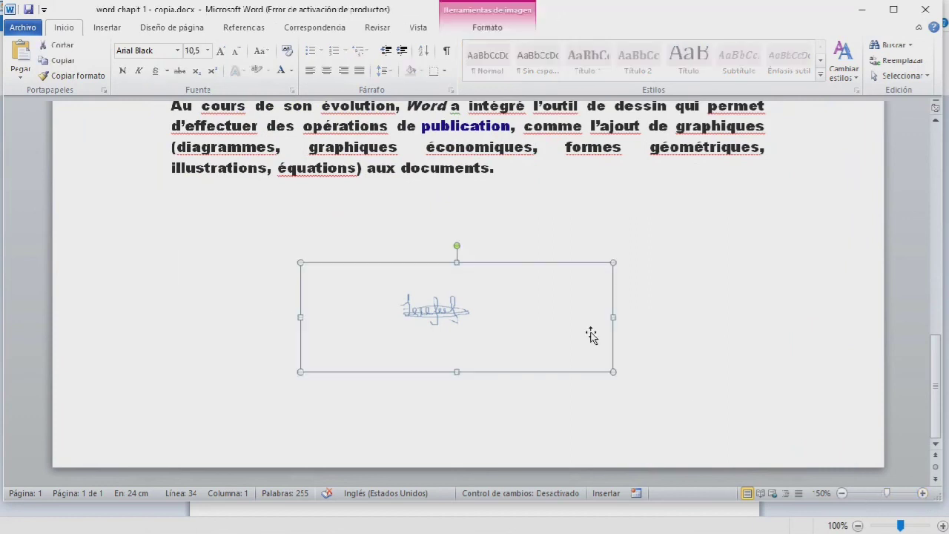
click(736, 333)
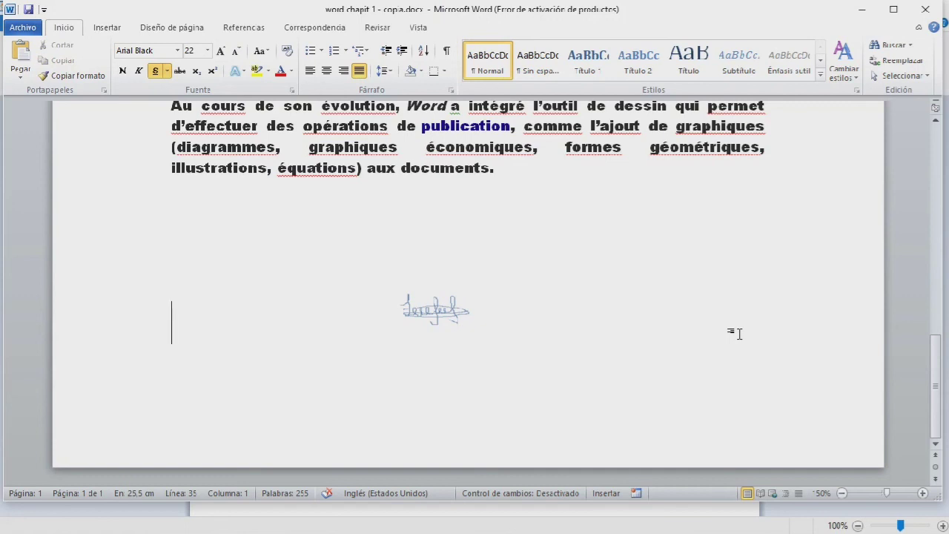
Step: Open the document's Archivo (file) options
click(22, 28)
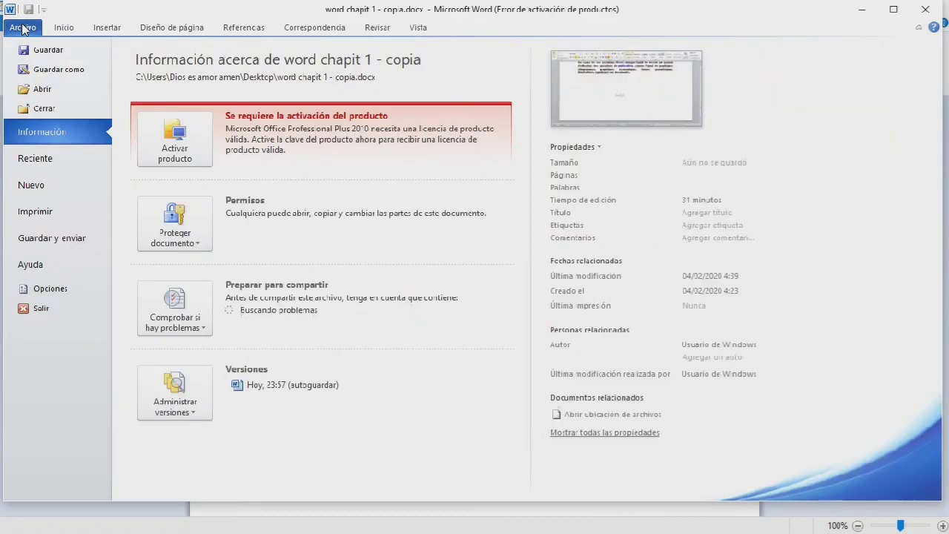